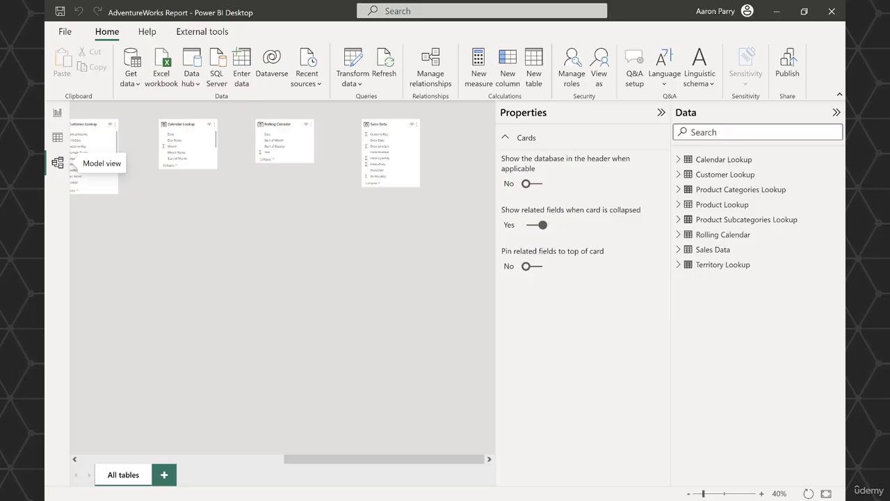
# - Open the Power Query Editor from the model view and review the data source settings for the current file
pyautogui.hscroll(-1, 241, 292)
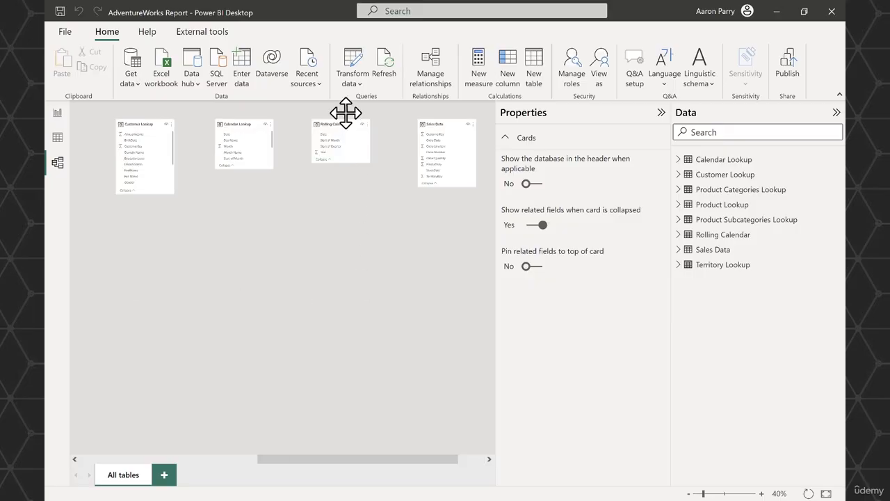
pyautogui.click(361, 62)
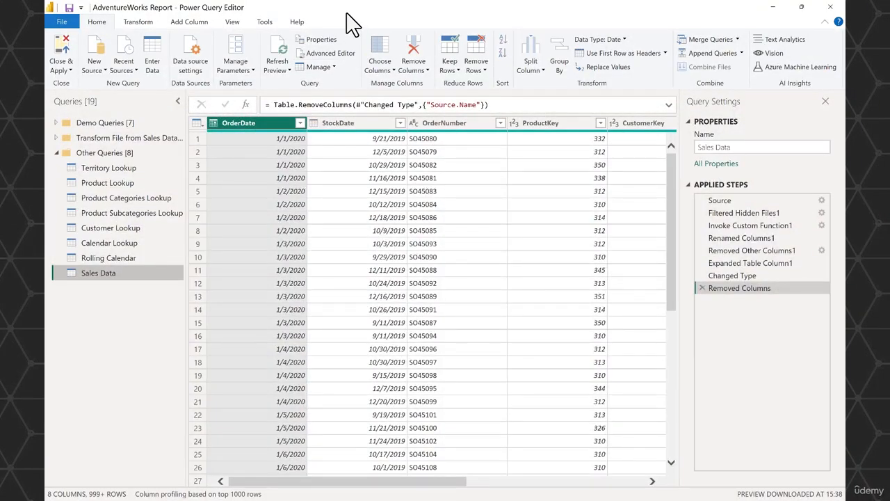
pyautogui.click(183, 60)
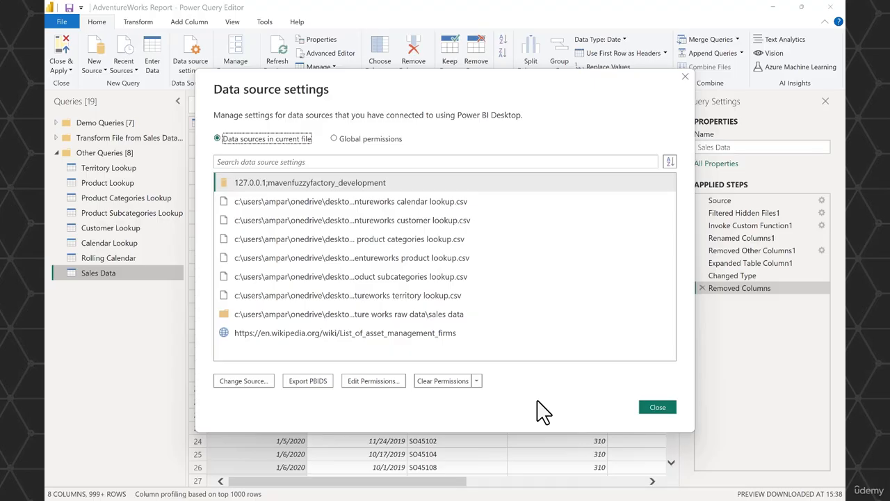
pyautogui.click(656, 408)
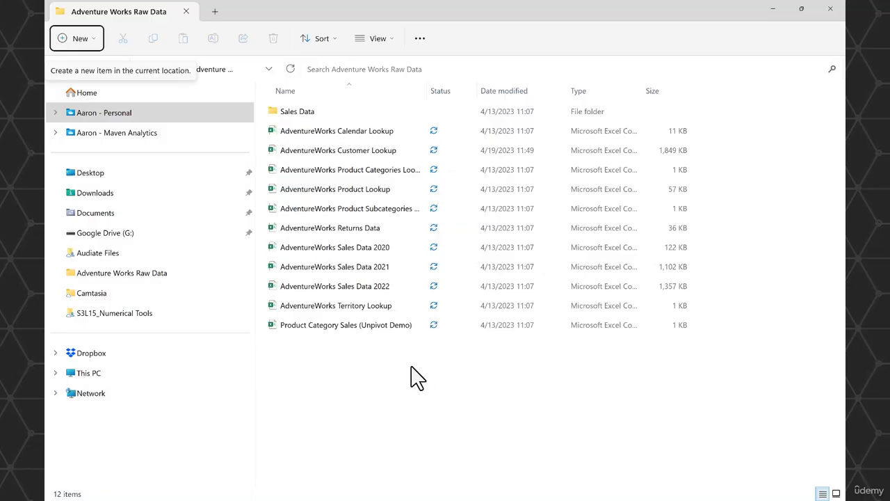
# - In File Explorer, rename the AdventureWorks Product Lookup file to AdventureWorks Product Lookup_2, then refresh the Product Lookup query preview in Power Query
pyautogui.rightClick(400, 198)
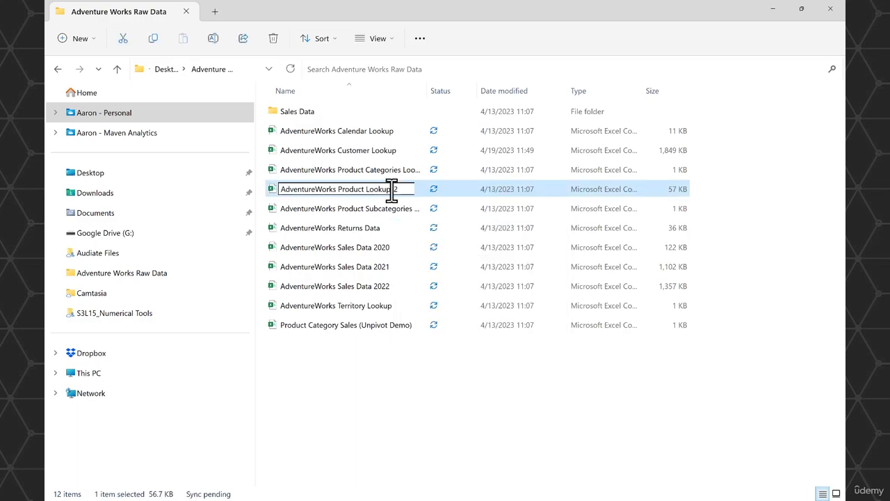
pyautogui.press('Return')
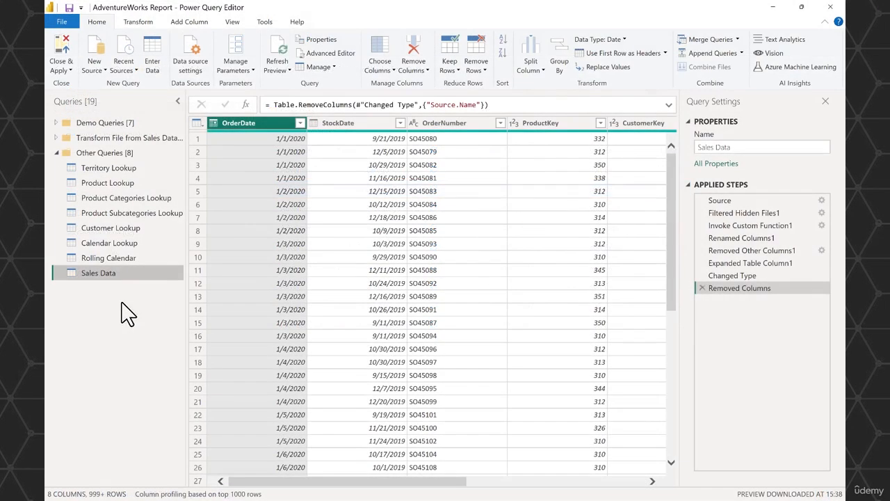
pyautogui.click(147, 185)
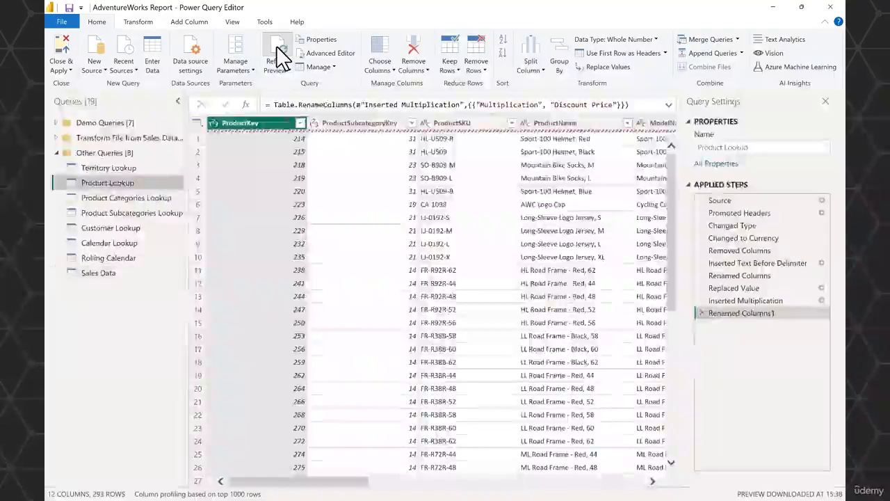
pyautogui.click(281, 55)
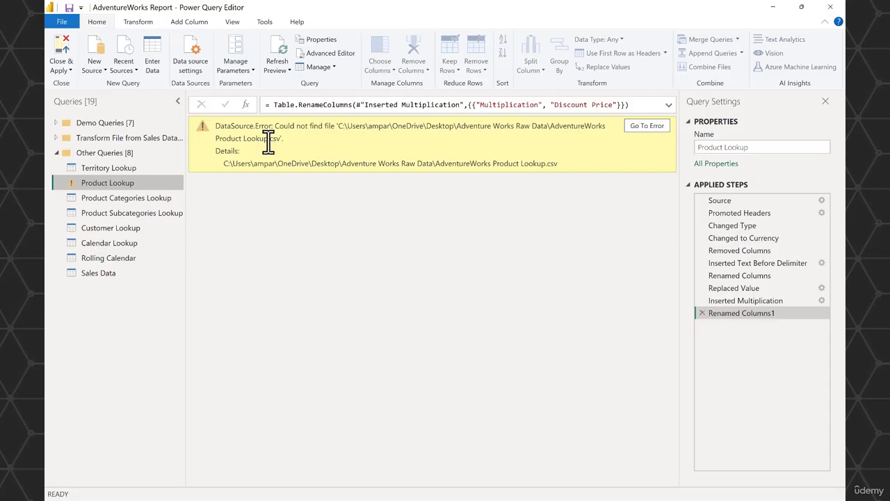
# - Change the product lookup CSV's file path in the data source settings to AdventureWorks Product Lookup_2 and refresh the query preview
pyautogui.click(192, 63)
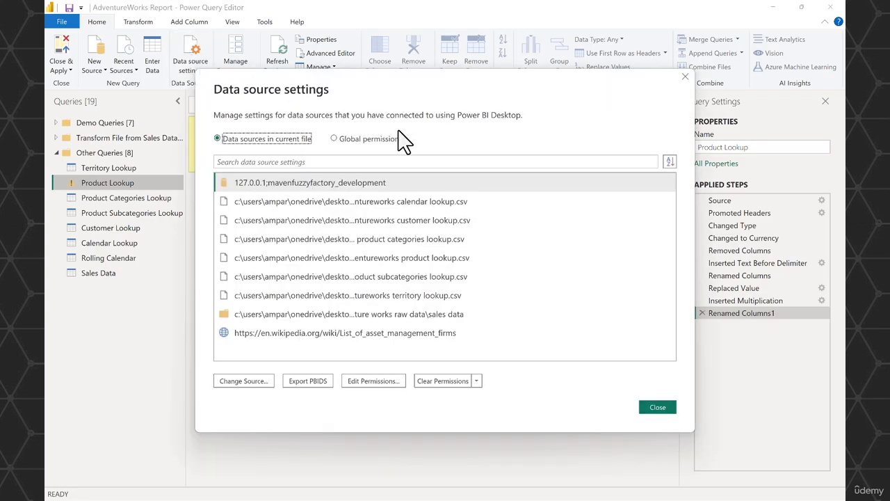
pyautogui.click(463, 259)
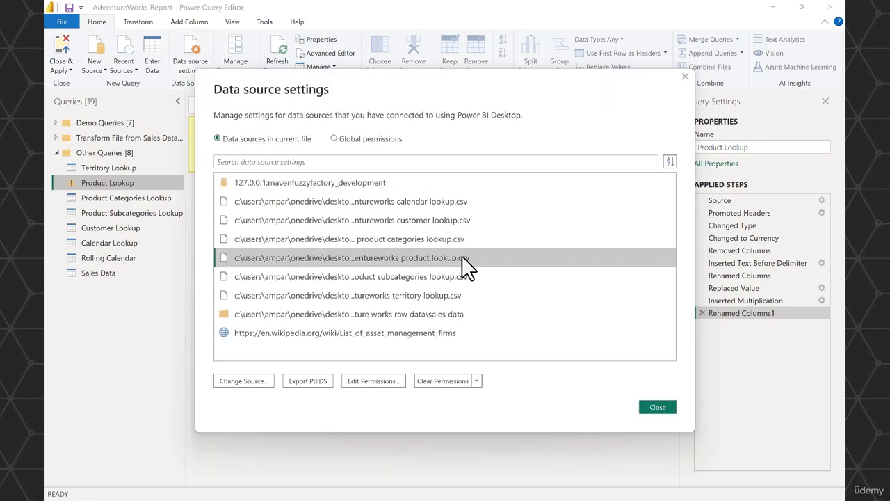
pyautogui.click(248, 382)
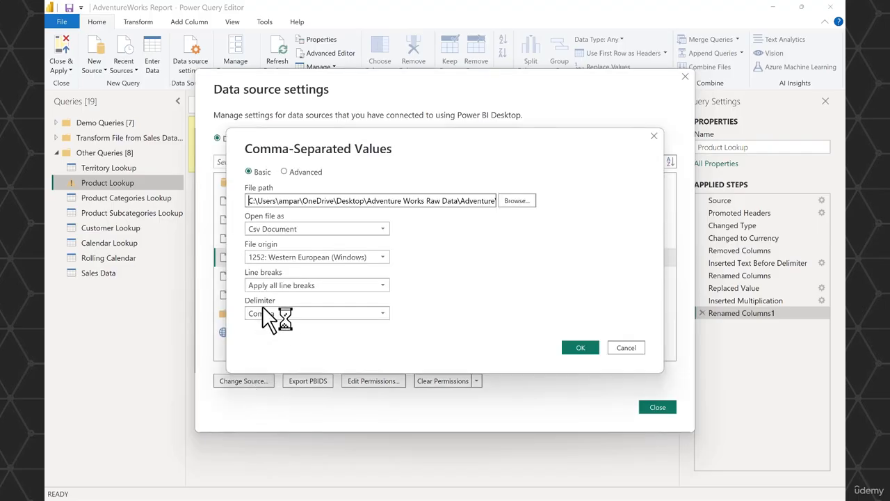
pyautogui.click(527, 202)
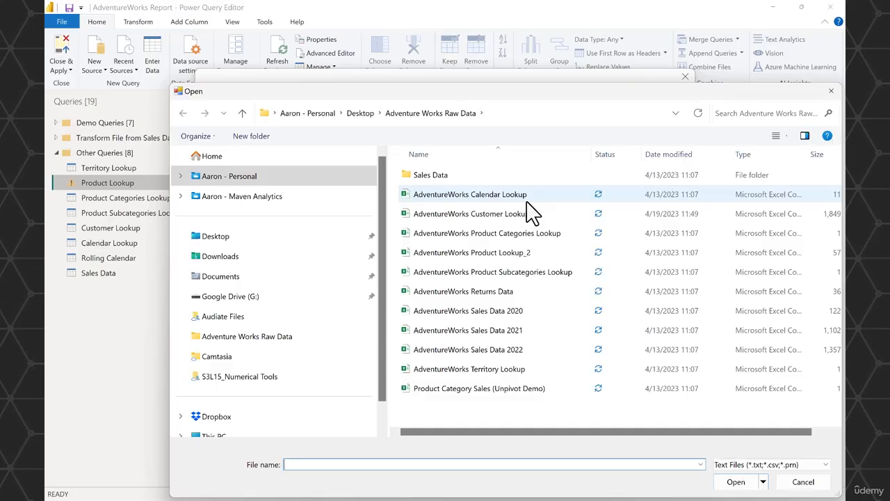
pyautogui.click(525, 252)
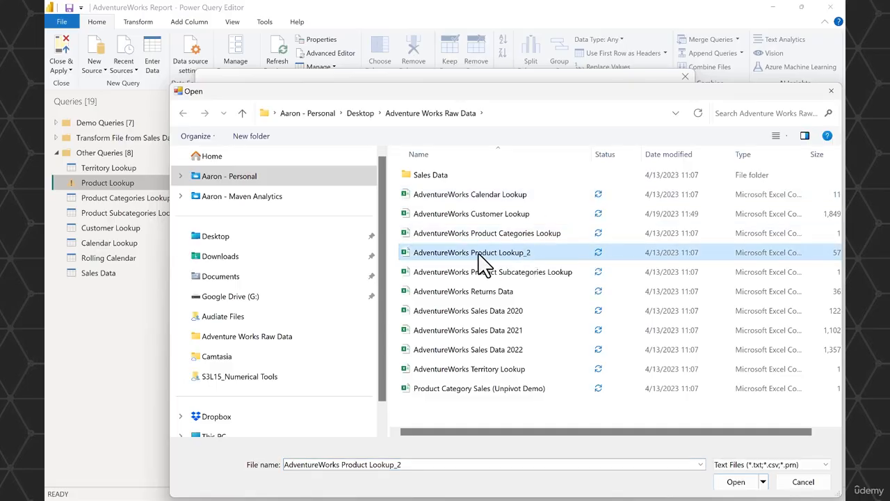
pyautogui.click(738, 483)
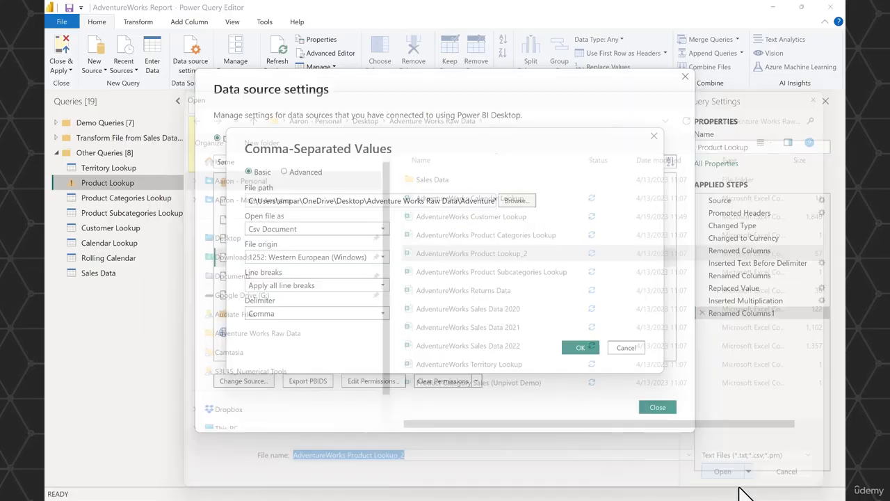
pyautogui.click(581, 347)
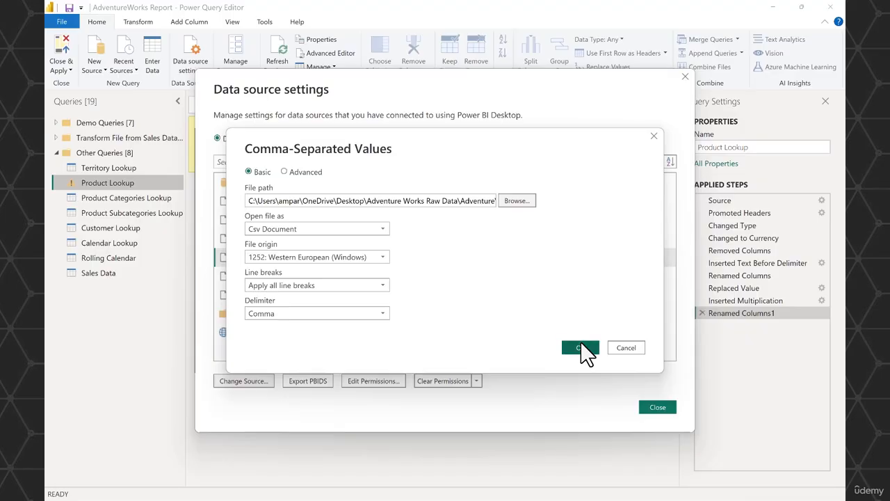
pyautogui.click(657, 408)
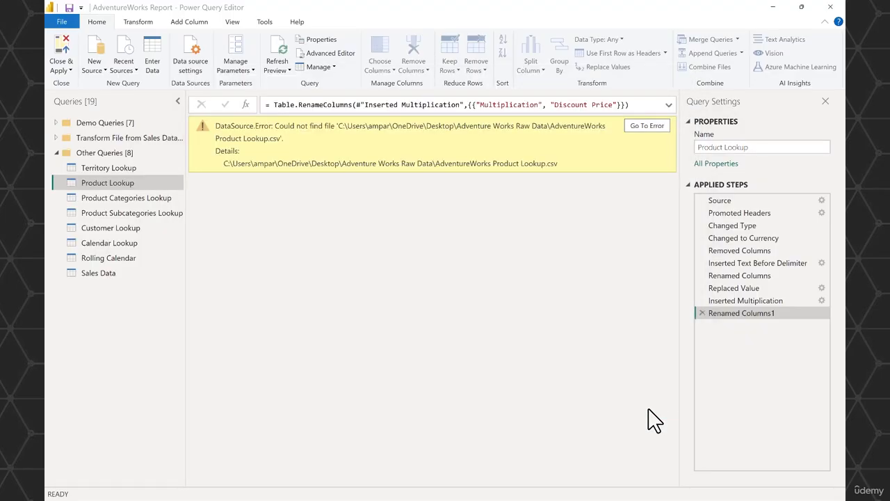
pyautogui.click(282, 51)
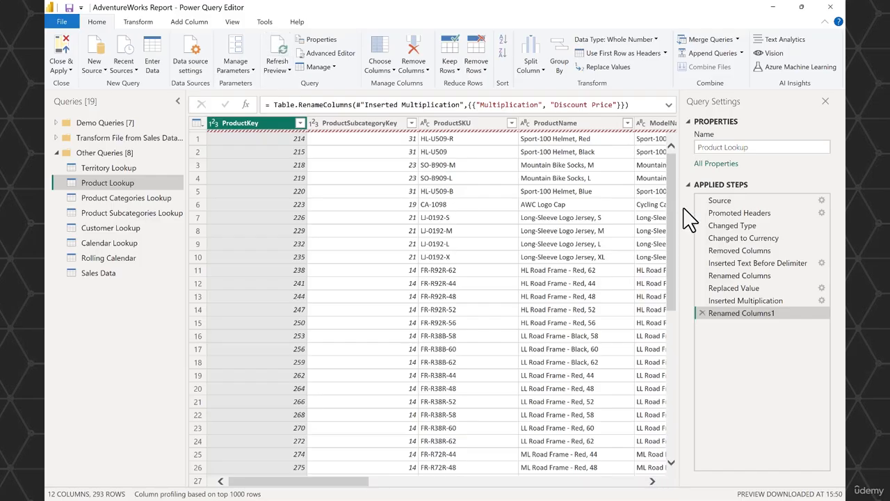
# - Inspect the Product Lookup query's applied steps, going from Source through Removed Columns to Renamed Columns1
pyautogui.click(740, 200)
pyautogui.click(748, 214)
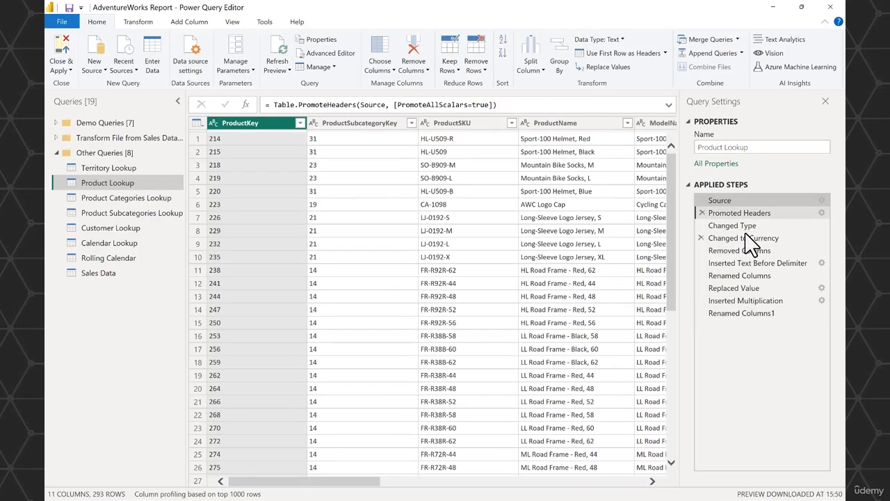
pyautogui.click(745, 238)
pyautogui.click(744, 251)
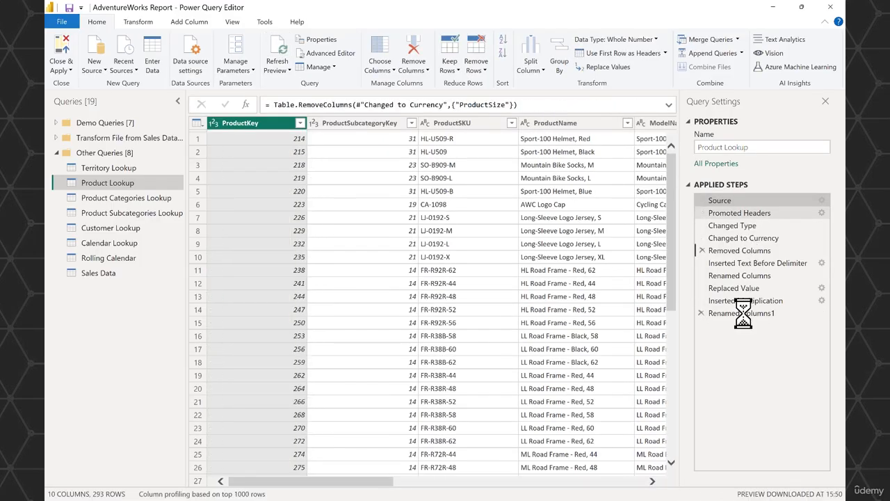
pyautogui.click(742, 313)
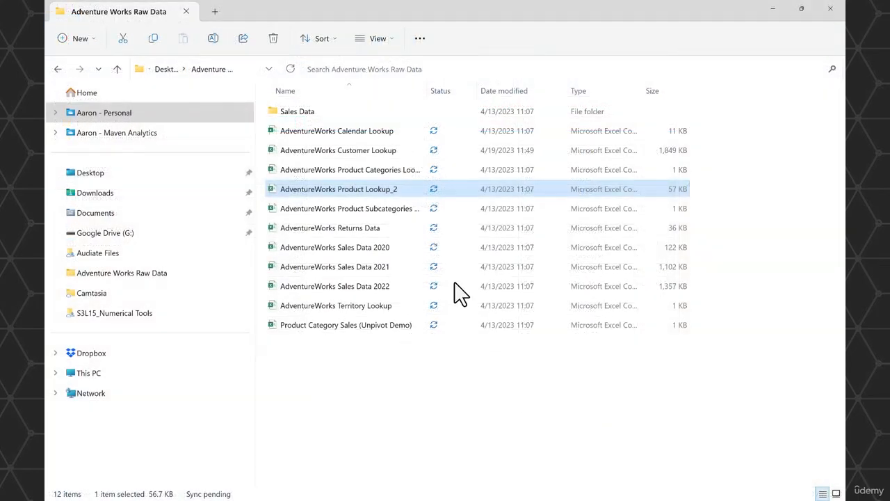
# - In File Explorer, rename the _2 file back to AdventureWorks Product Lookup, then refresh the Product Lookup preview in Power Query
pyautogui.click(402, 191)
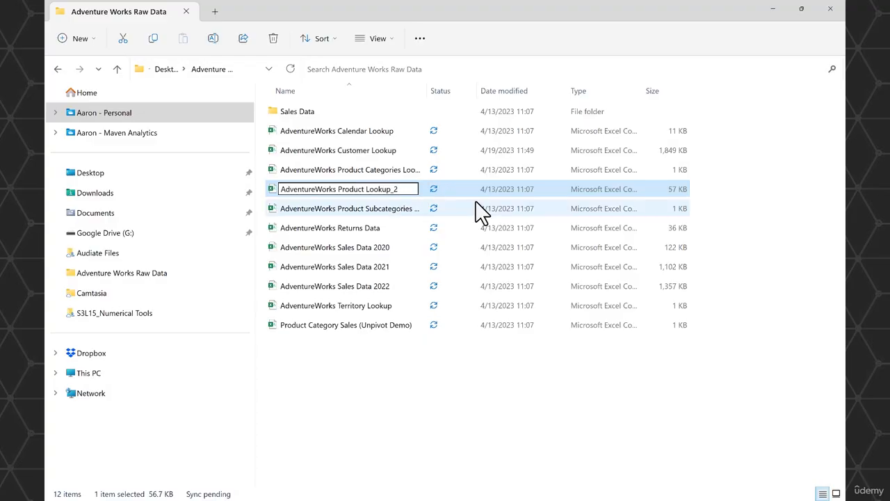
pyautogui.press('BackSpace')
pyautogui.press('Return')
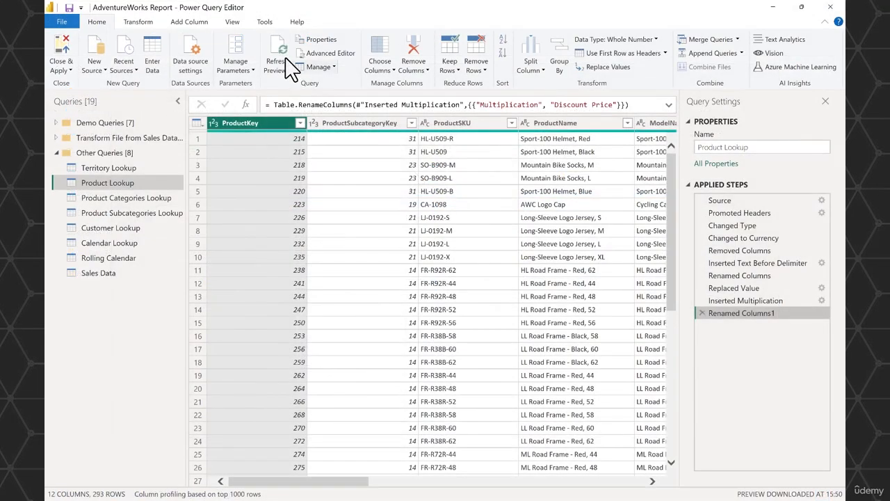
pyautogui.click(280, 49)
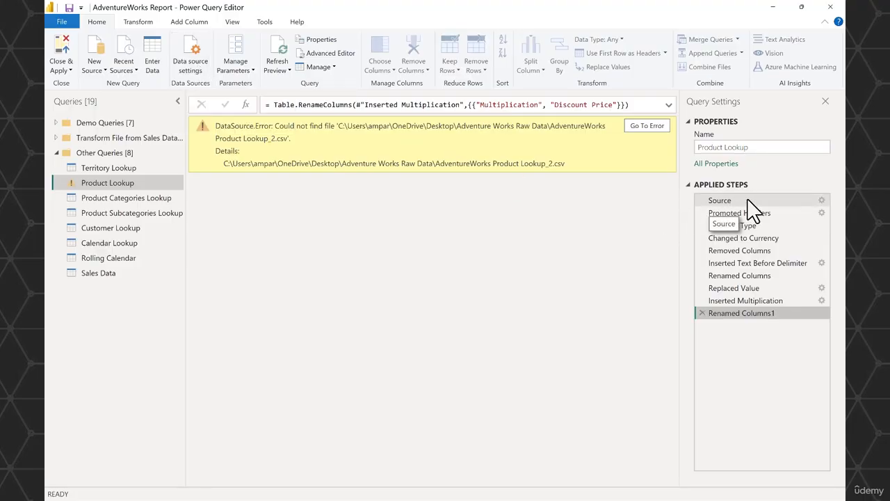
# - Edit the Product Lookup query's Source step to use the AdventureWorks Product Lookup file, and return to the Renamed Columns1 step
pyautogui.click(801, 203)
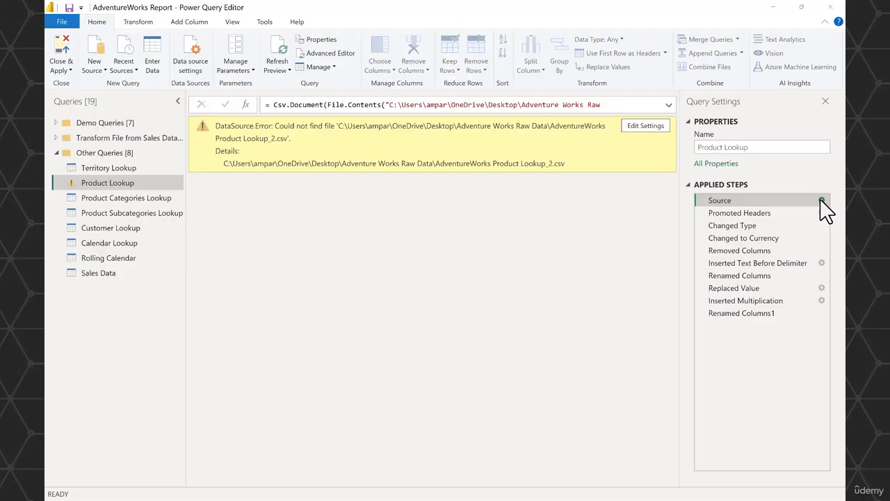
pyautogui.click(821, 201)
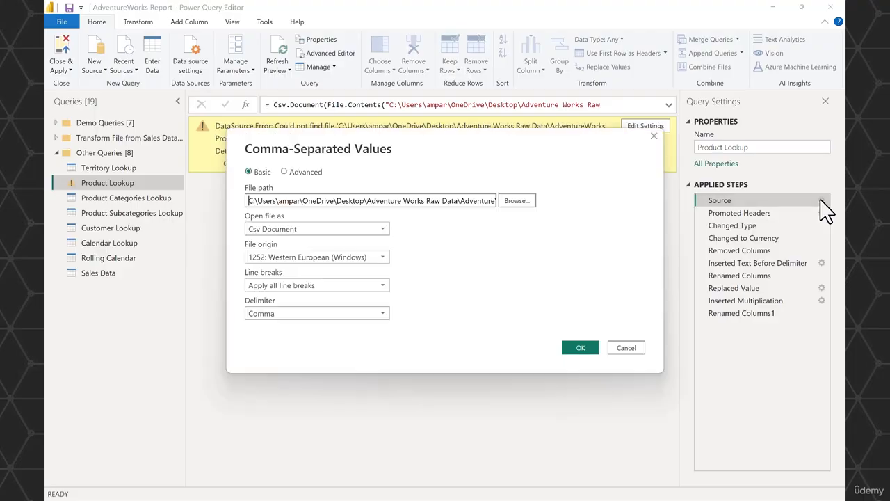
pyautogui.click(518, 201)
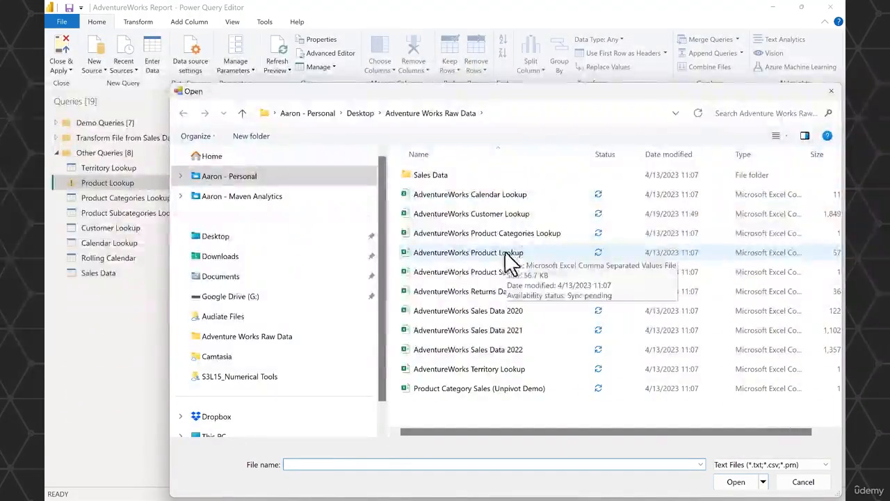
pyautogui.click(511, 258)
pyautogui.click(735, 481)
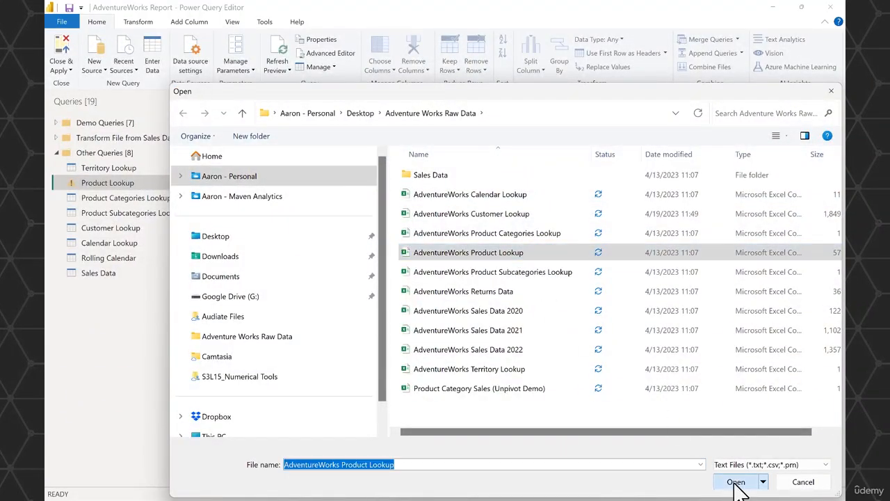
pyautogui.click(576, 348)
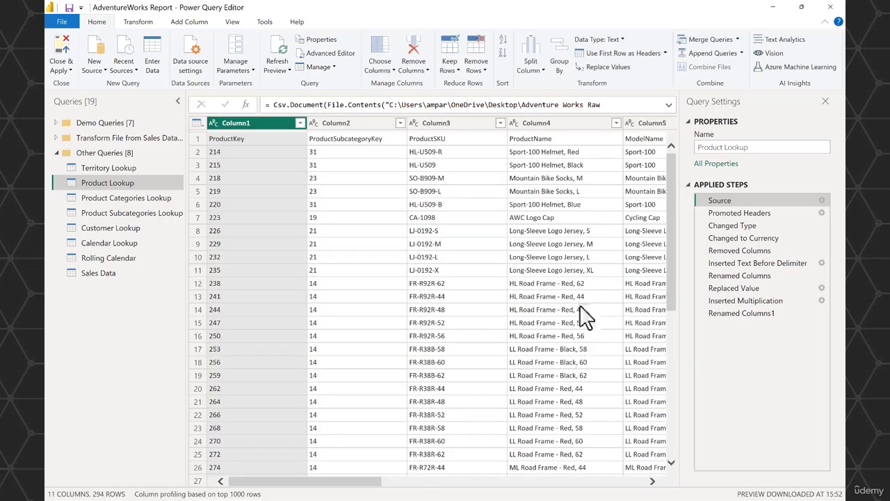
pyautogui.click(742, 313)
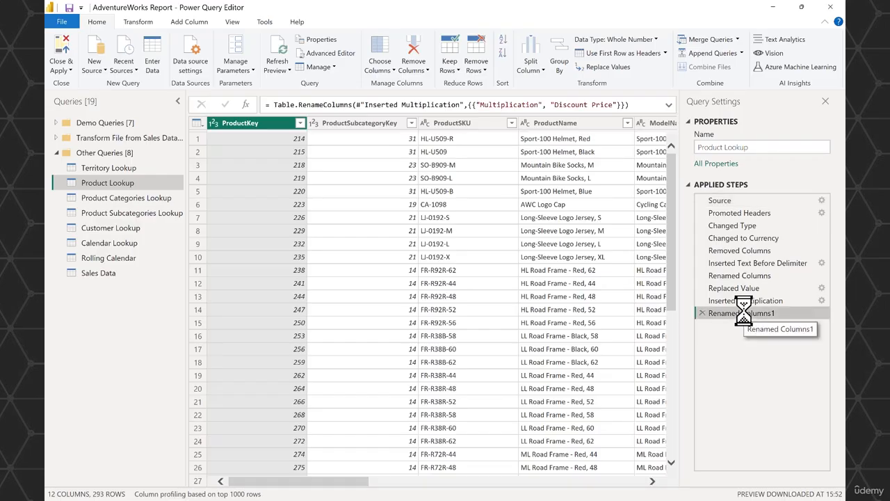